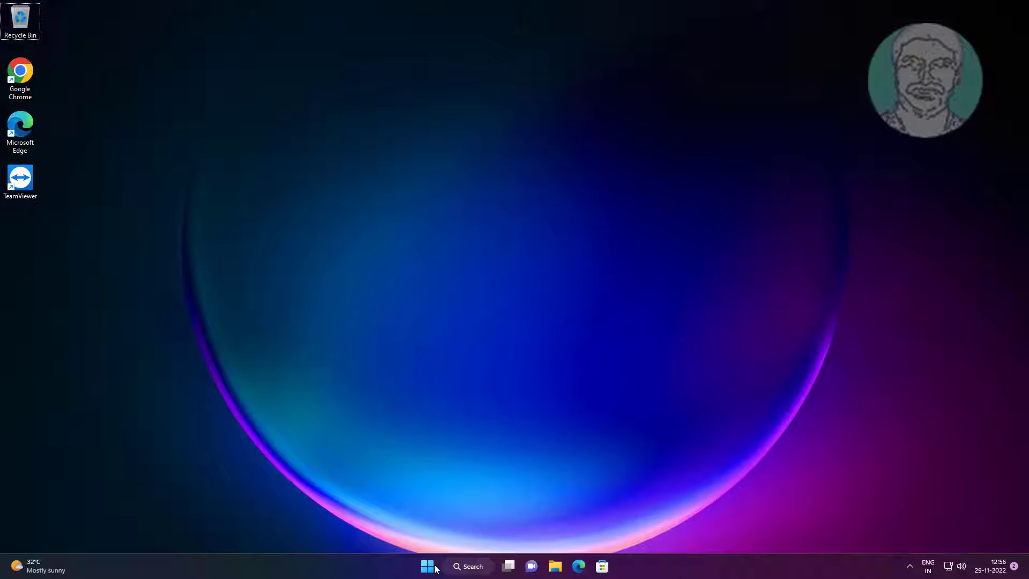
- Launch Command Prompt as administrator from a 'cmd' search and approve the UAC prompt
click(474, 572)
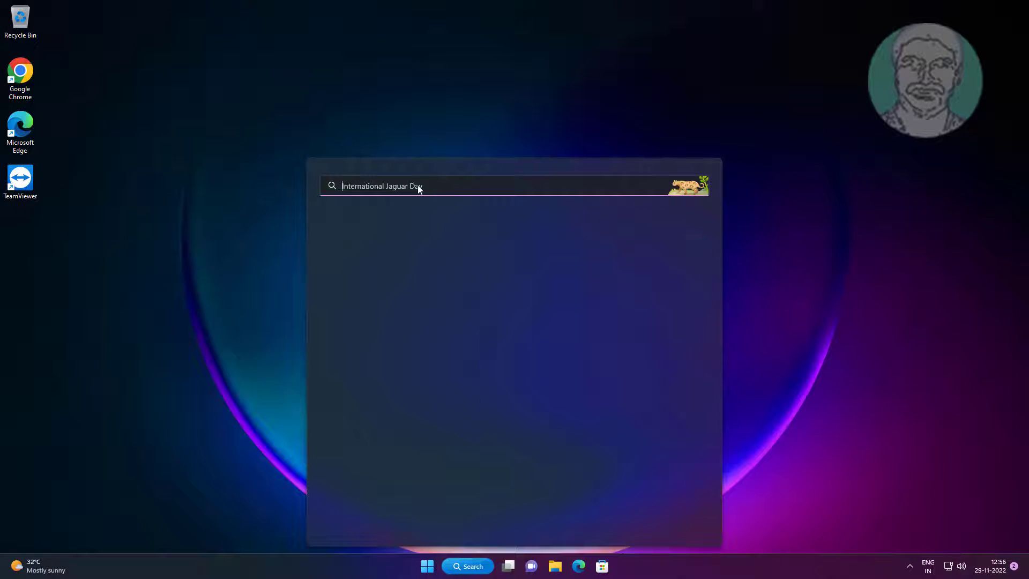
text(cmd)
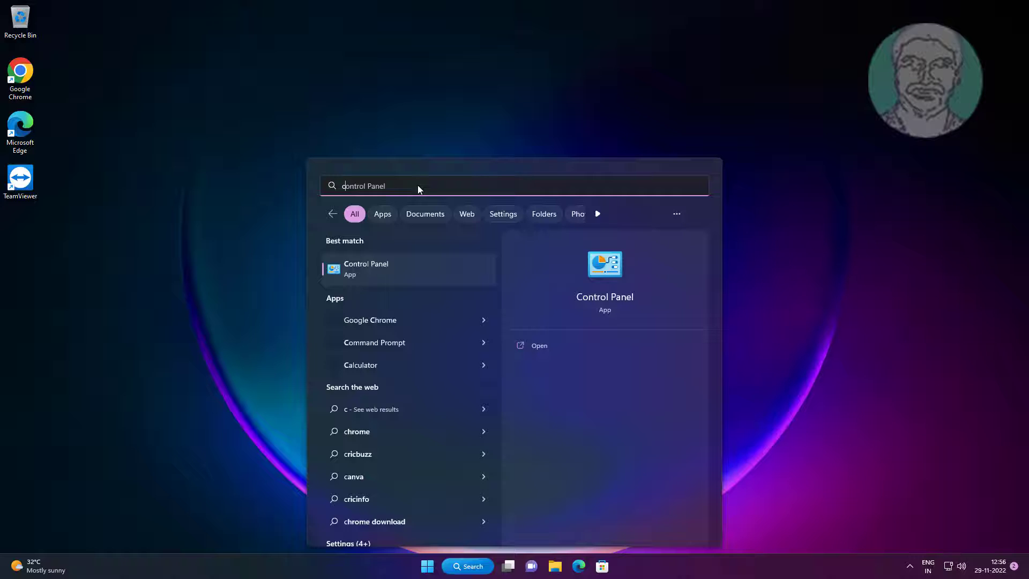
right_click(381, 257)
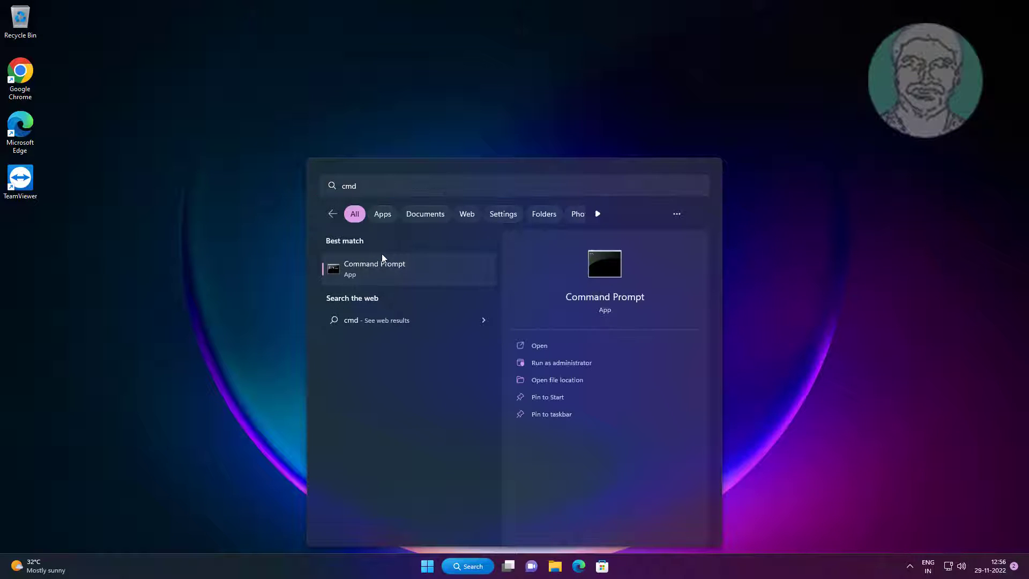
click(413, 269)
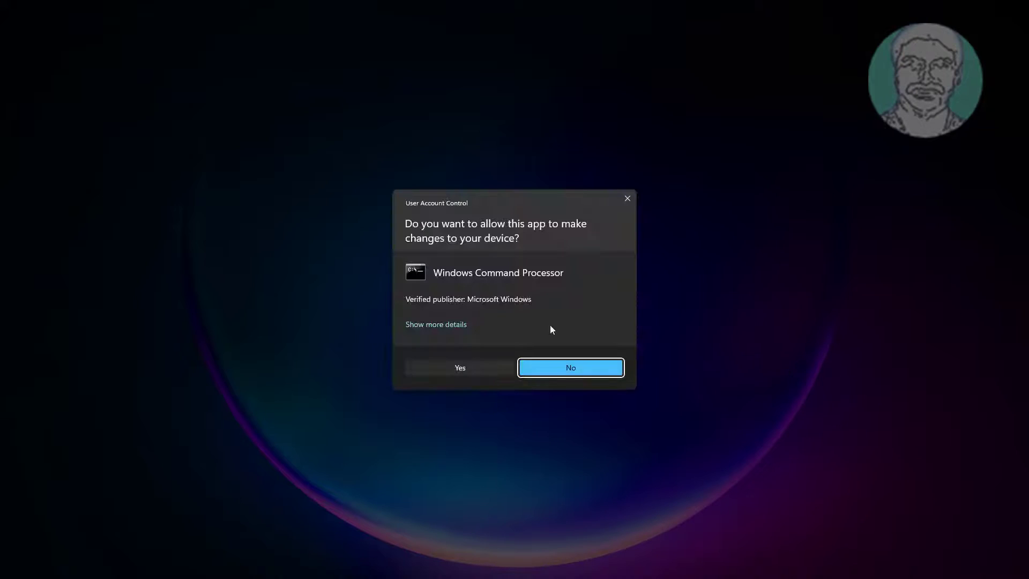
click(462, 370)
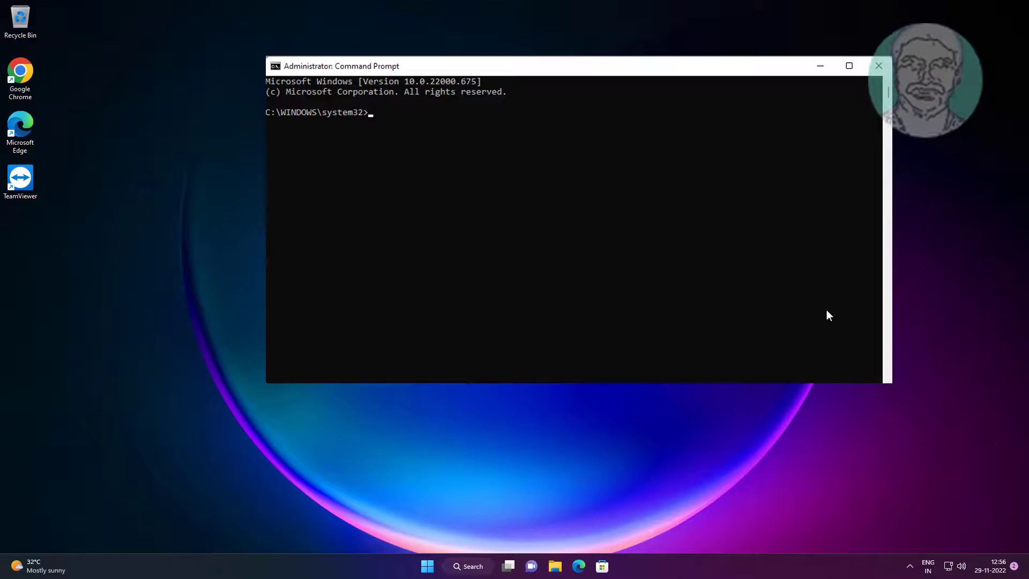
- Run sfc /scannow and let verification reach 100% so the corrupt files get repaired
text(sfc /scannow)
key(Return)
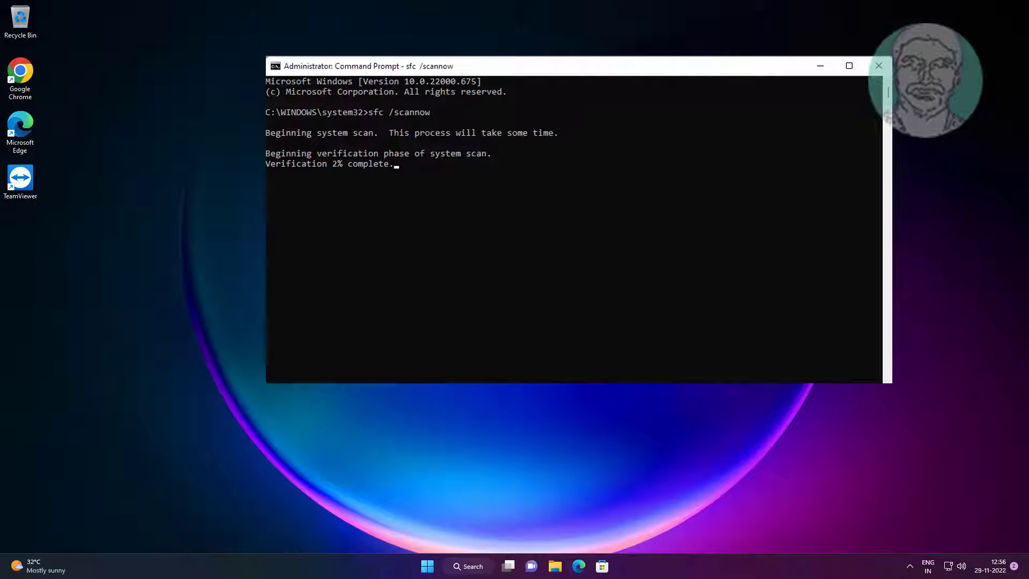
click(622, 245)
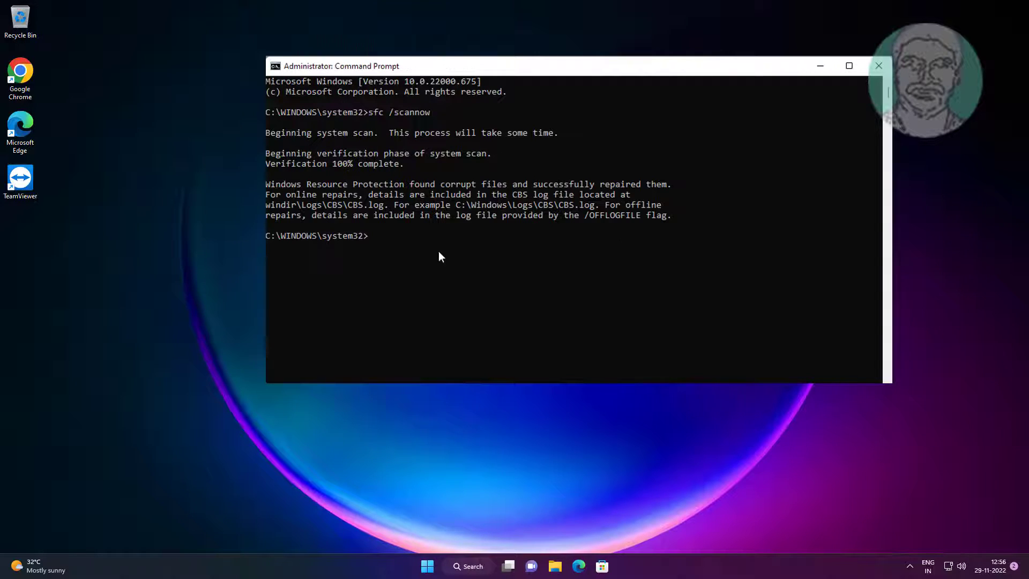
click(387, 239)
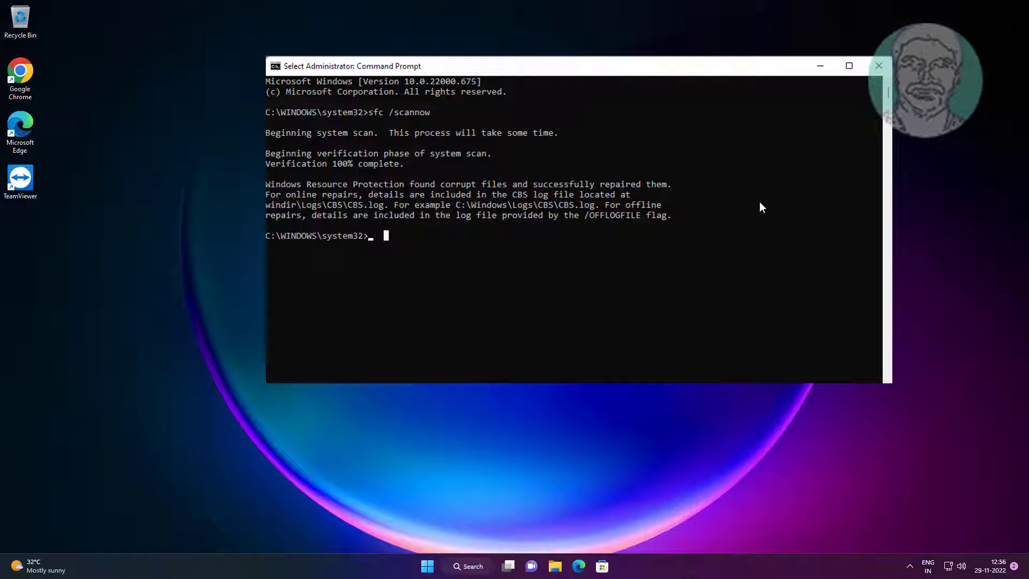
- Run dism /online /cleanup-image /restorehealth until the restore operation completes successfully
key(Escape)
text(d)
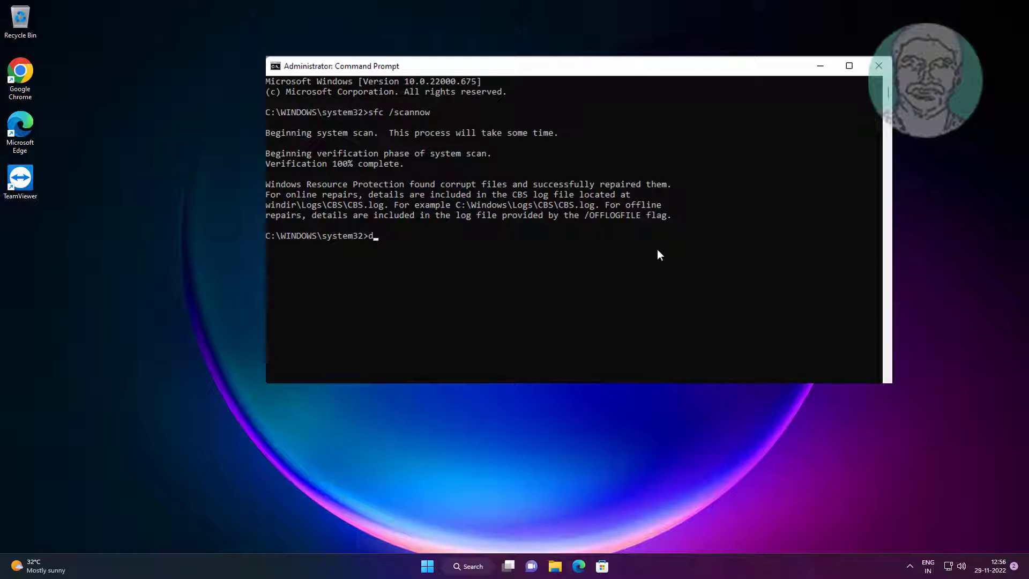
text(ism /online /cleanup-image /restoreheal)
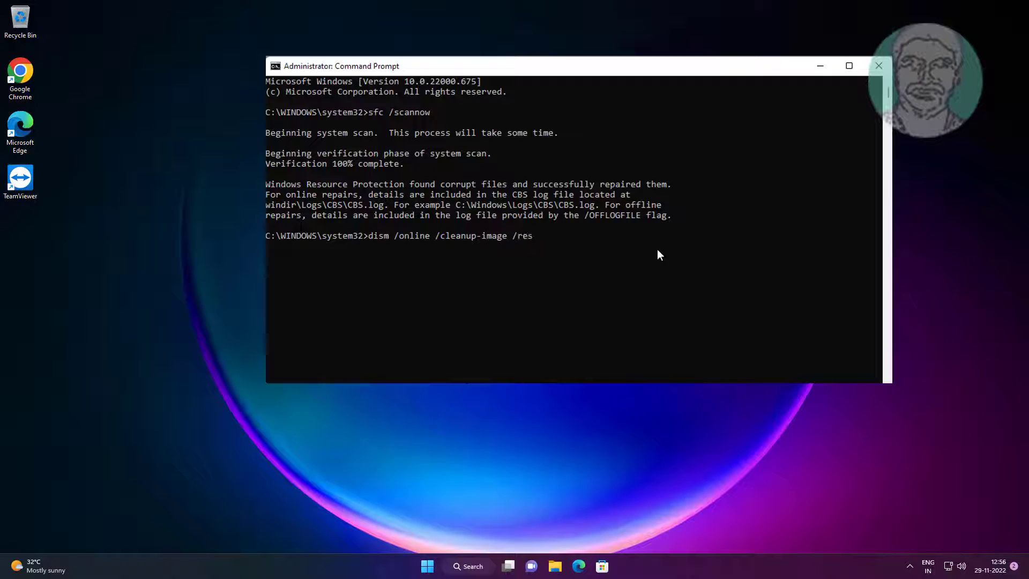
text(th)
key(Return)
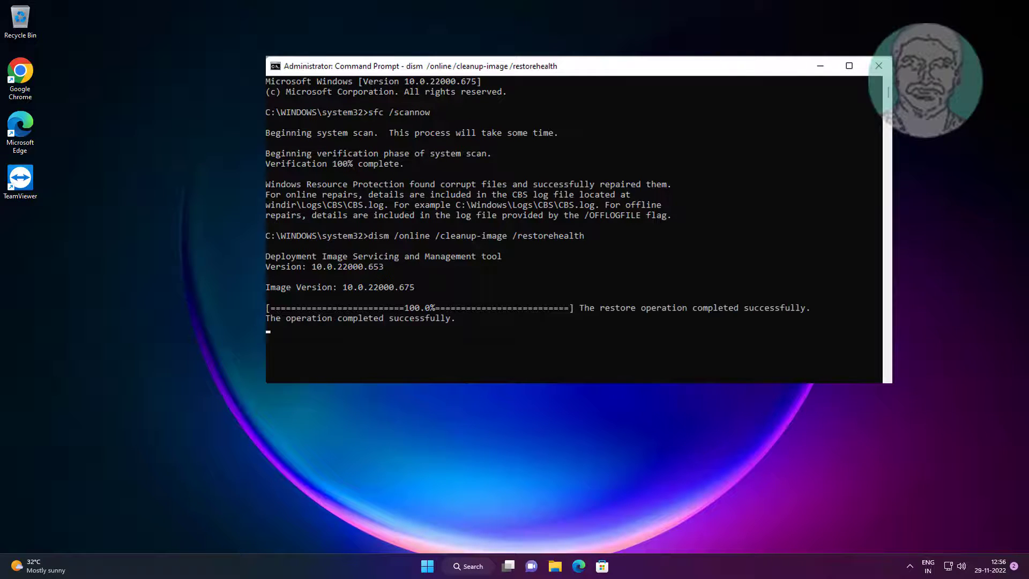
click(413, 351)
- Close the console with exit, then launch gpedit.msc from Start search
text(e)
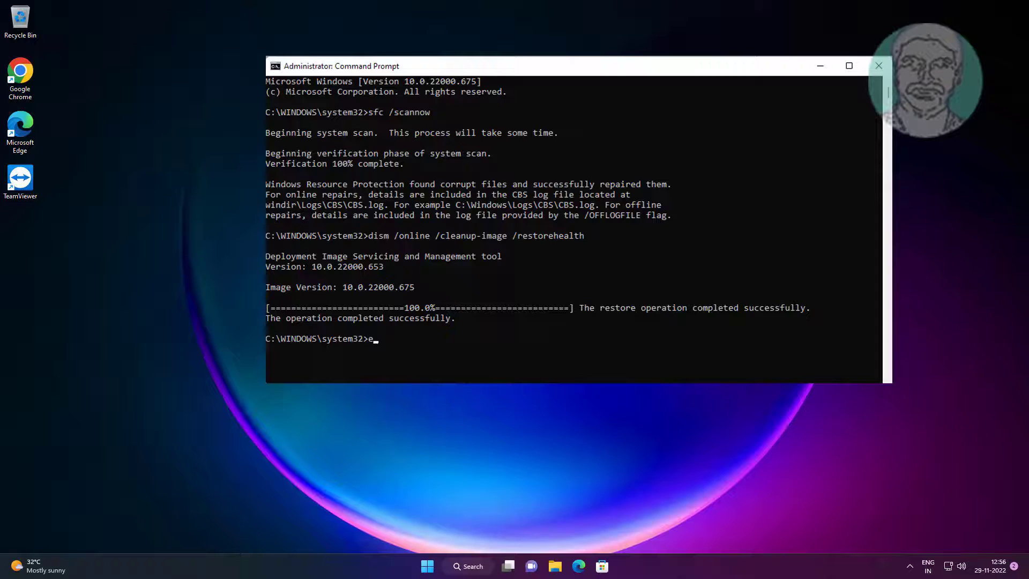
text(xit)
key(Return)
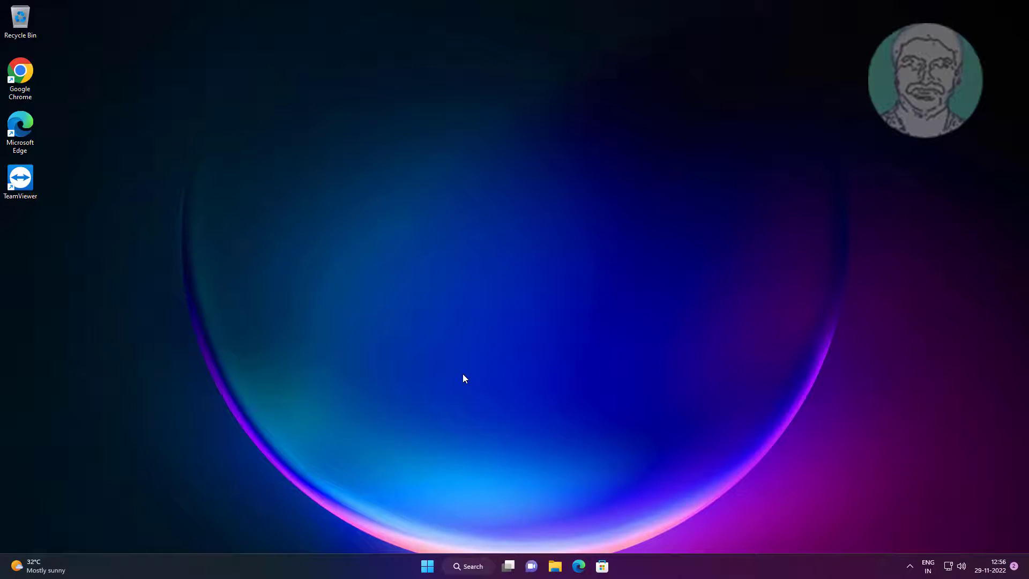
click(427, 566)
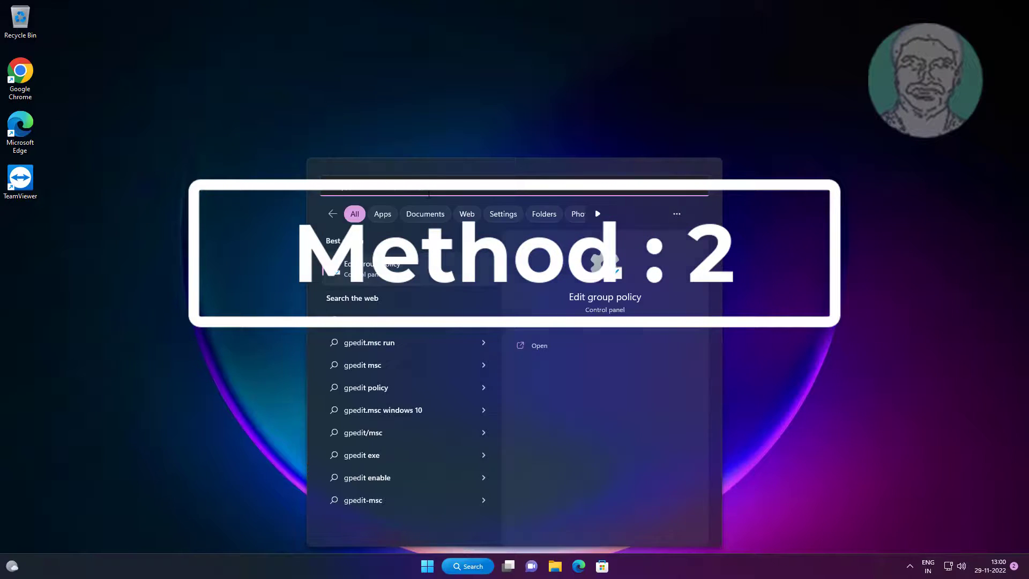
text(gpedit.ms)
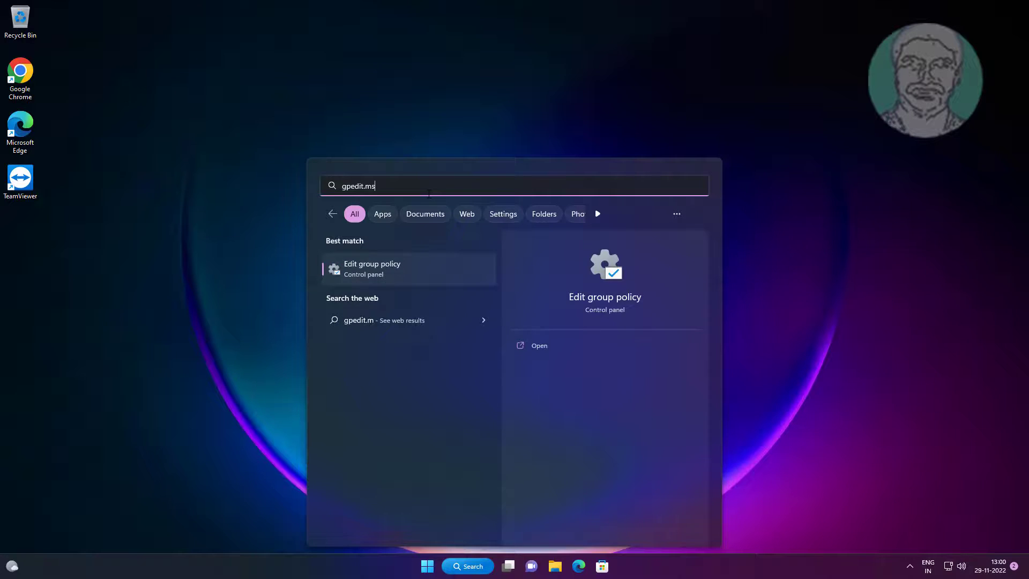
text(c)
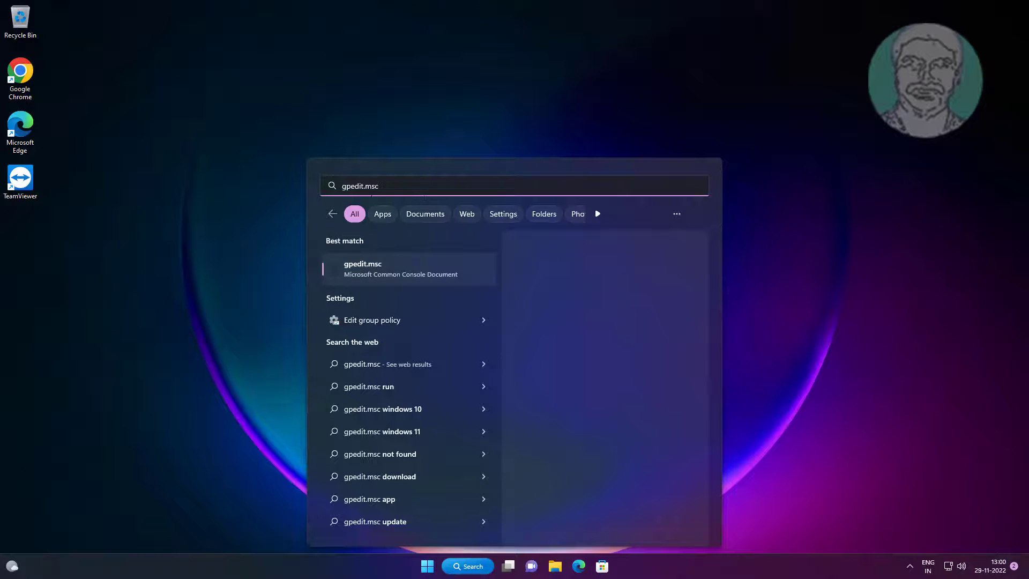
click(383, 274)
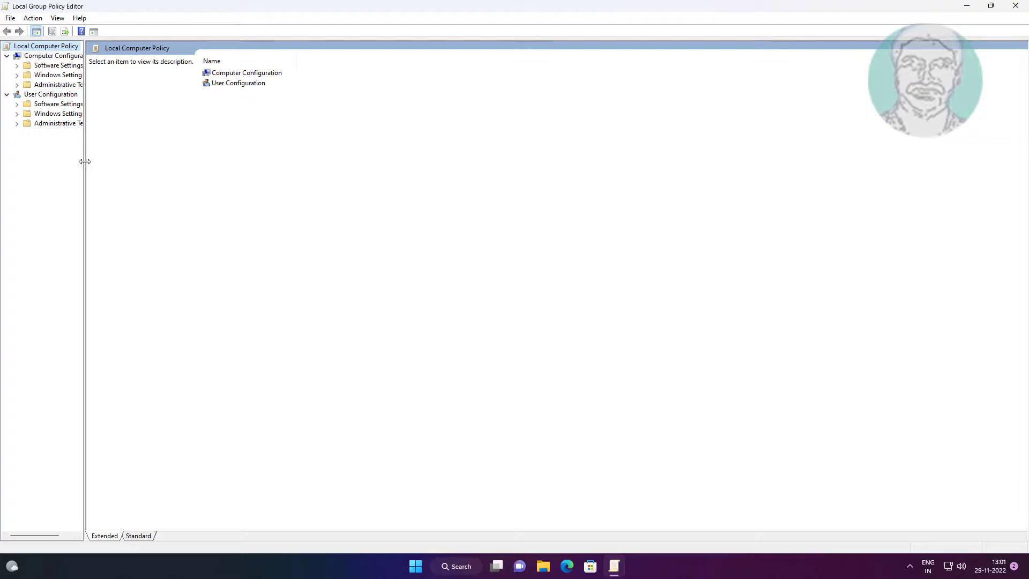
drag(85, 161, 190, 167)
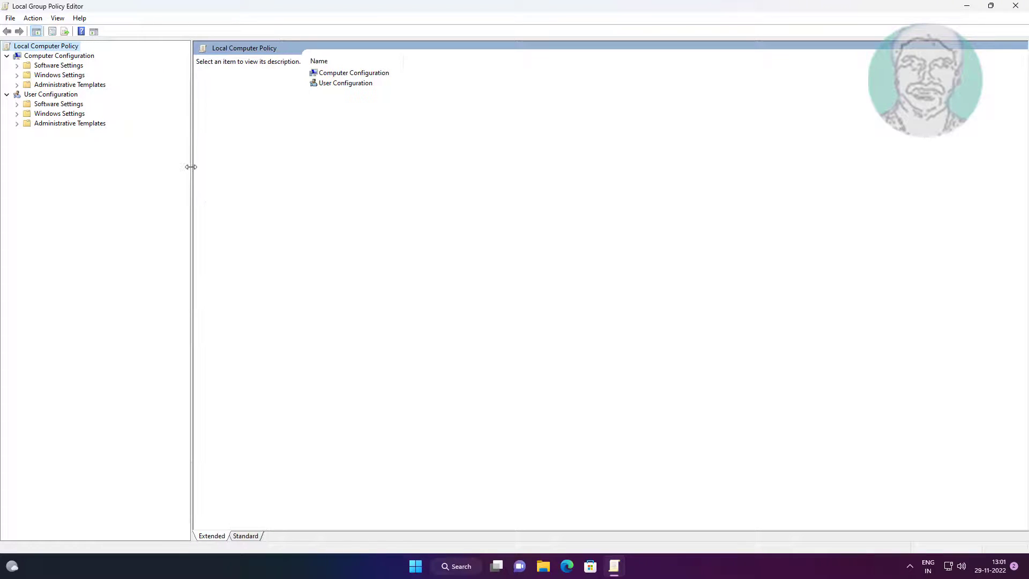
- Expand Computer Configuration > Windows Settings > Security Settings > Local Policies and select Security Options
click(69, 78)
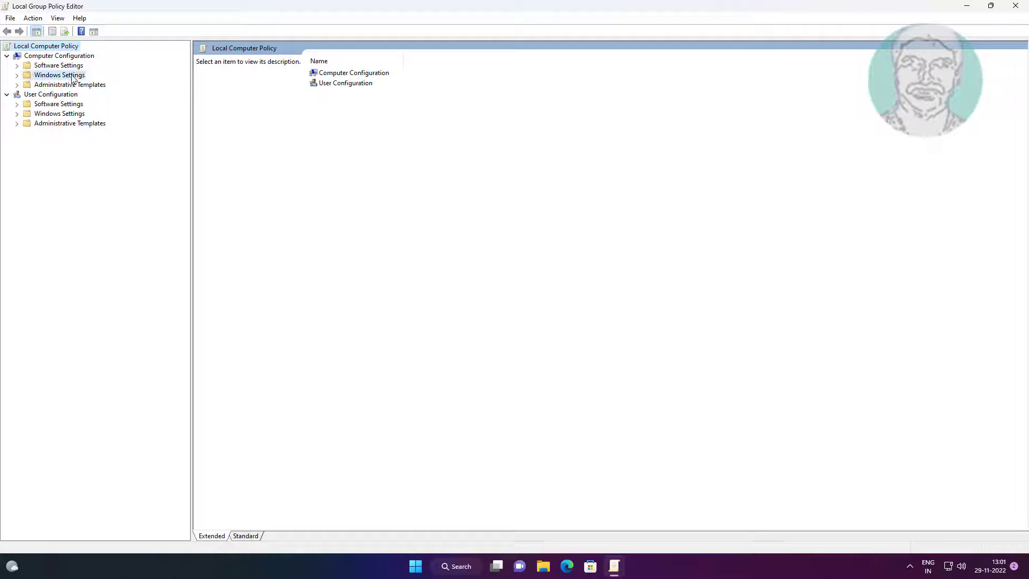
click(17, 75)
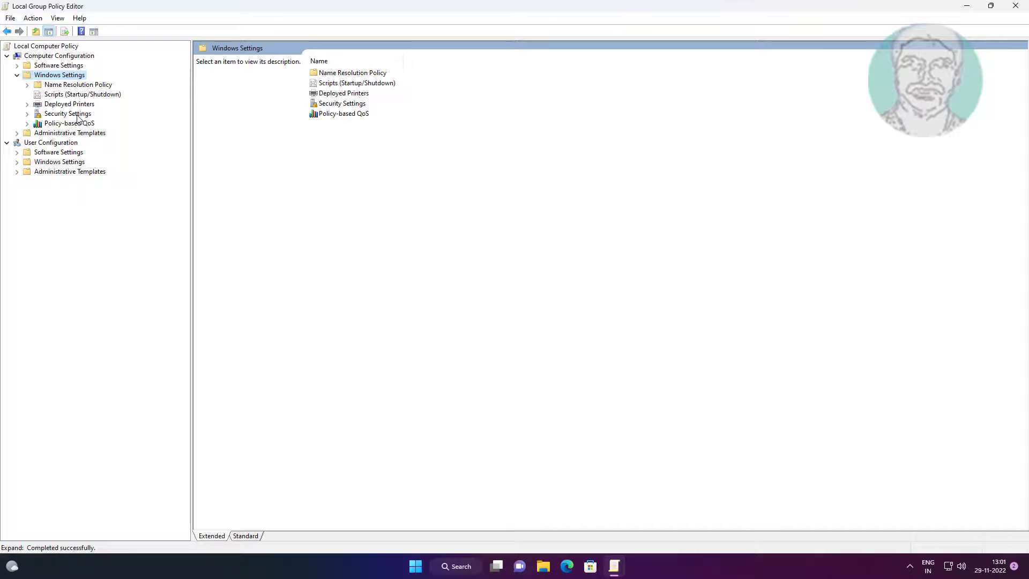
click(68, 114)
click(26, 115)
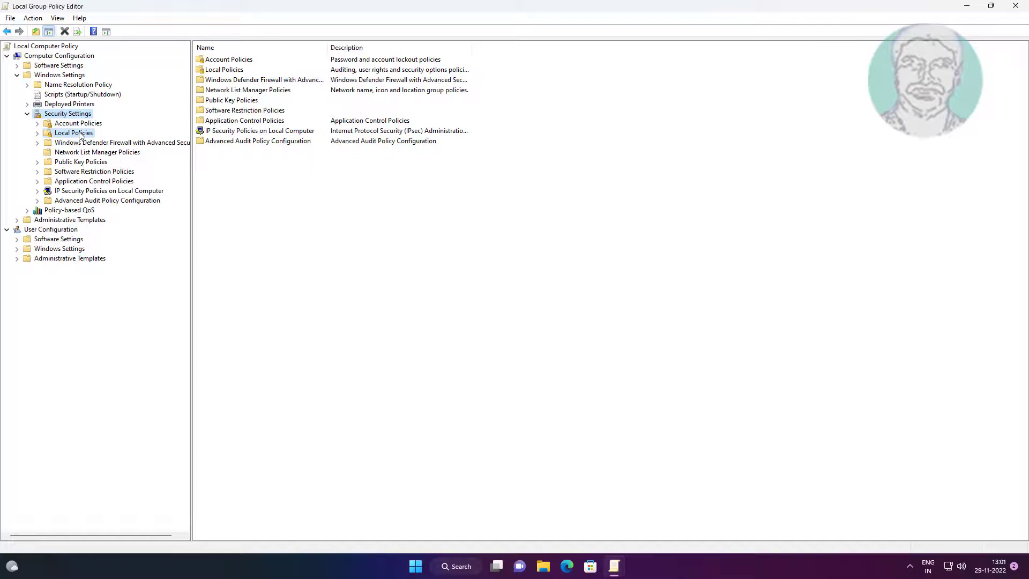
click(79, 135)
click(38, 134)
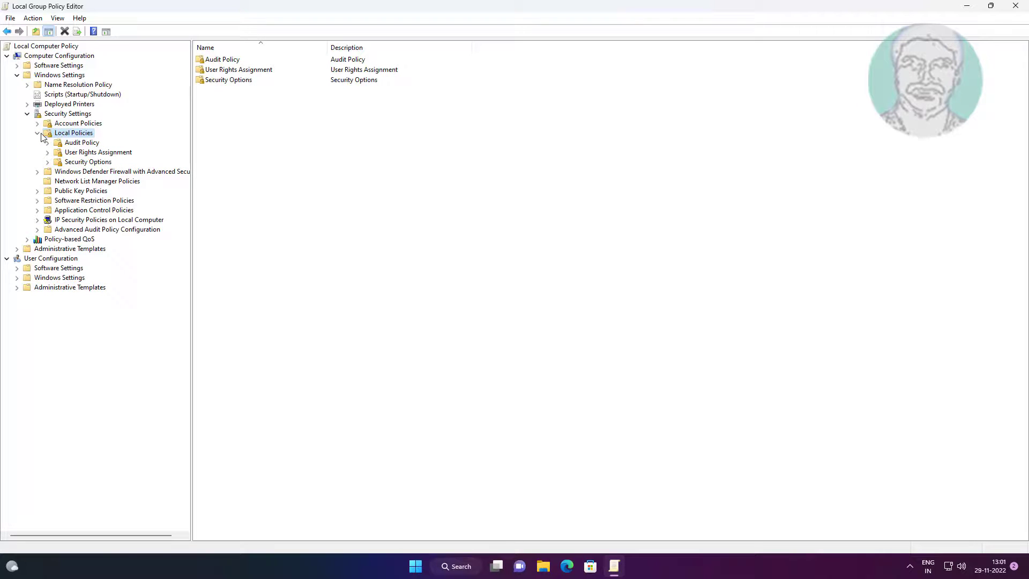
click(79, 163)
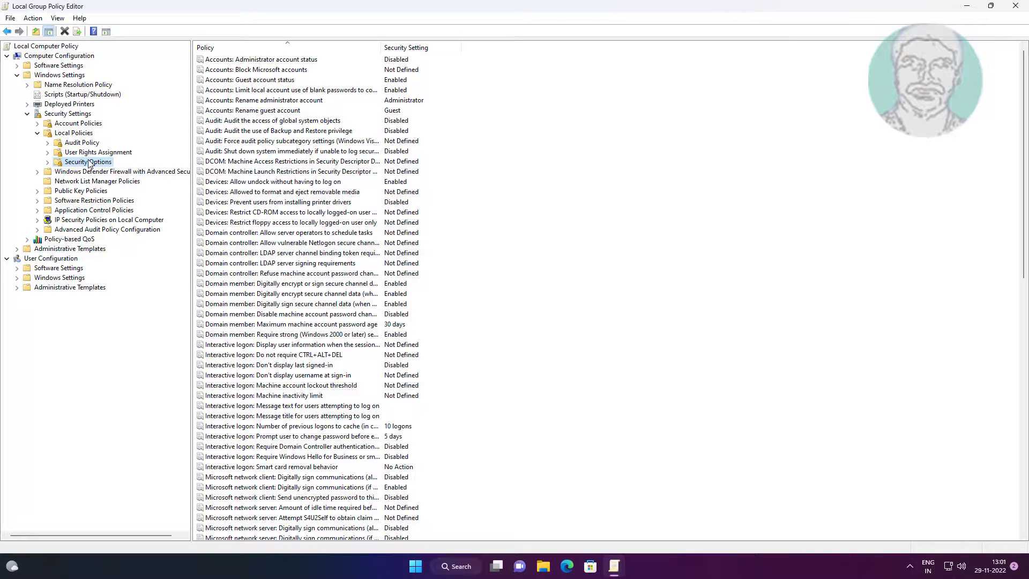
- Widen the Policy column and open 'User Account Control: Admin Approval Mode for the Built-in Administrator account'
click(227, 254)
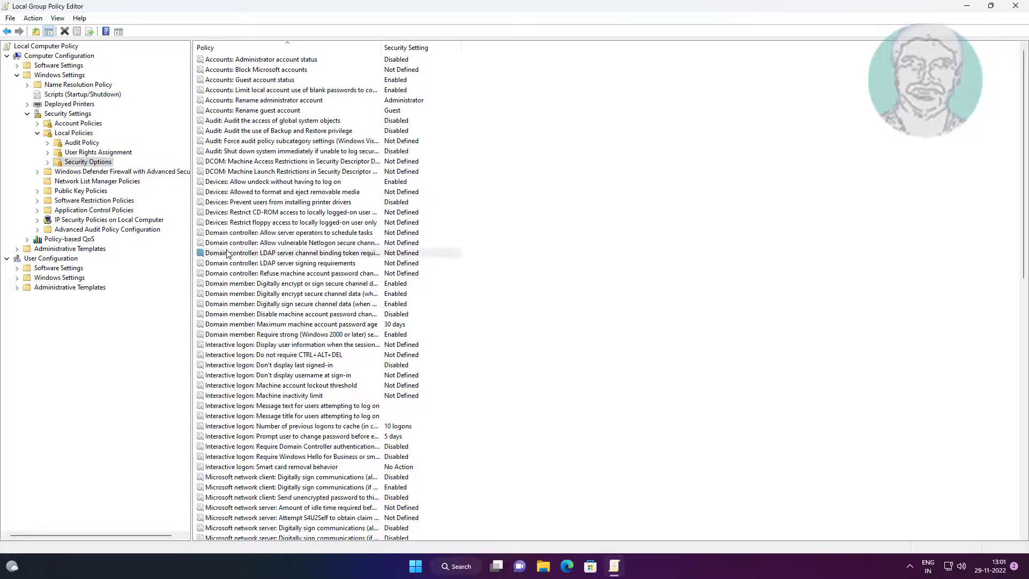
key(u)
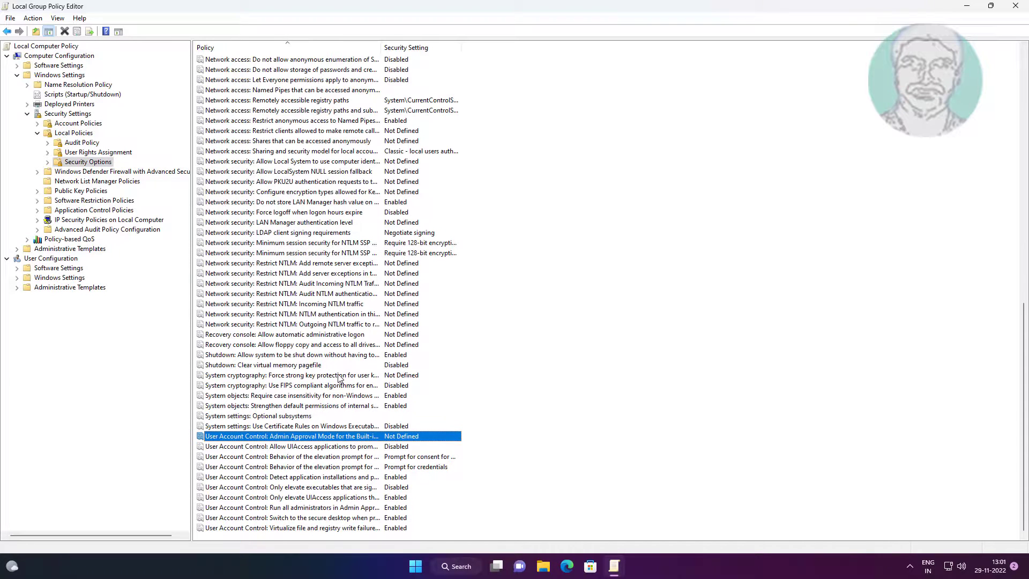
drag(382, 52, 543, 54)
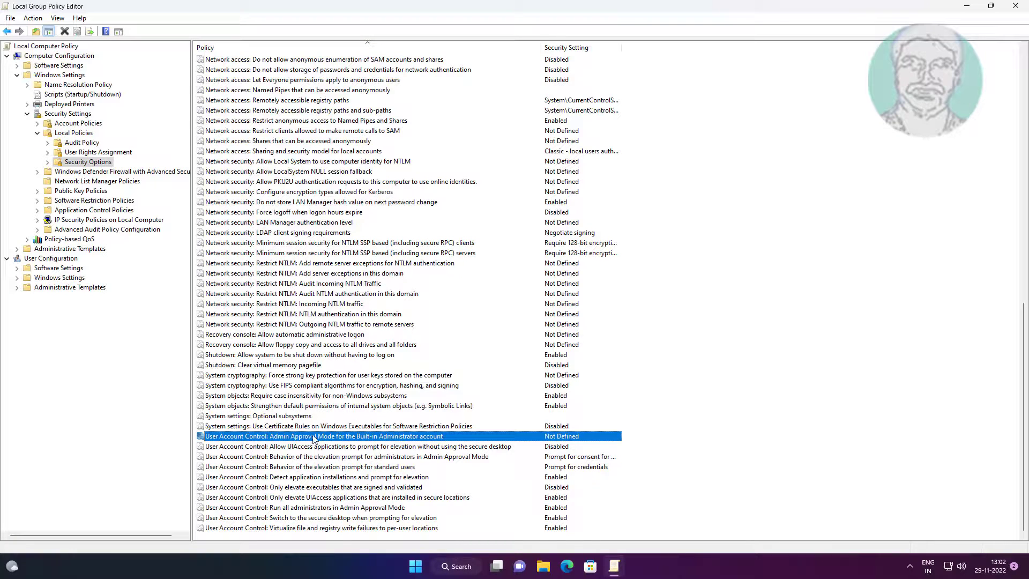
double_click(426, 440)
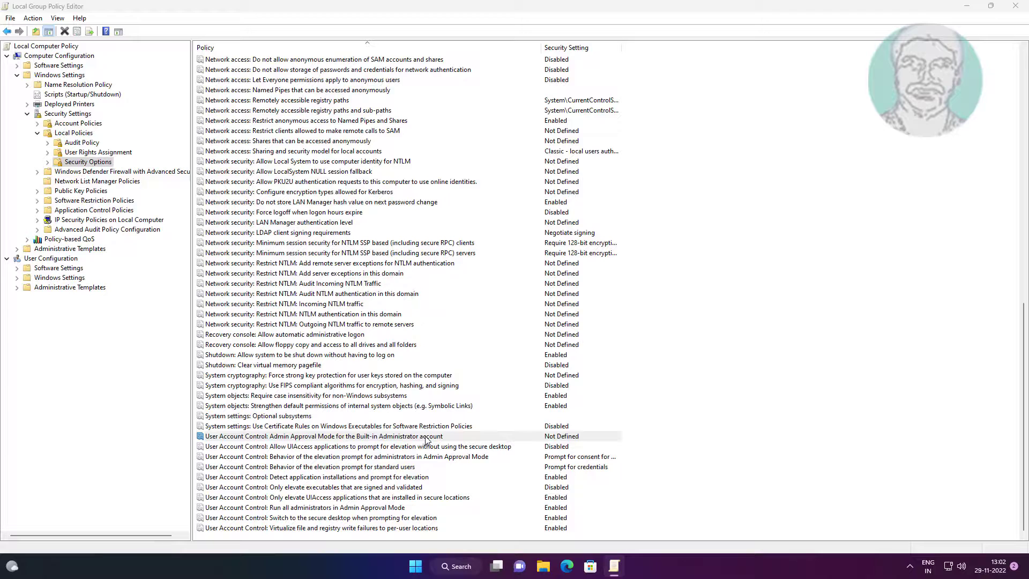
- Set the Admin Approval Mode policy to Enabled and apply it
click(427, 219)
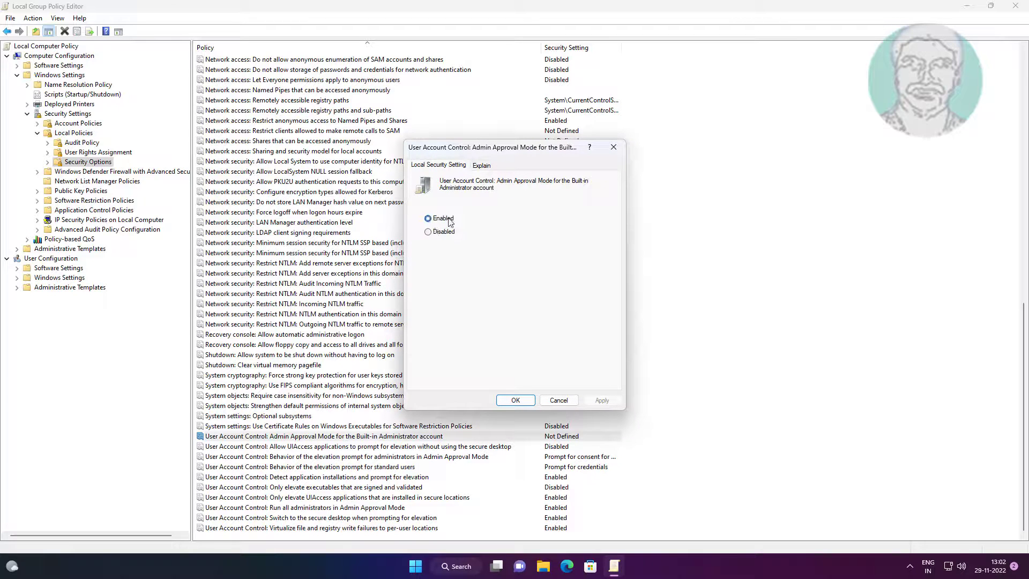
click(600, 400)
click(514, 401)
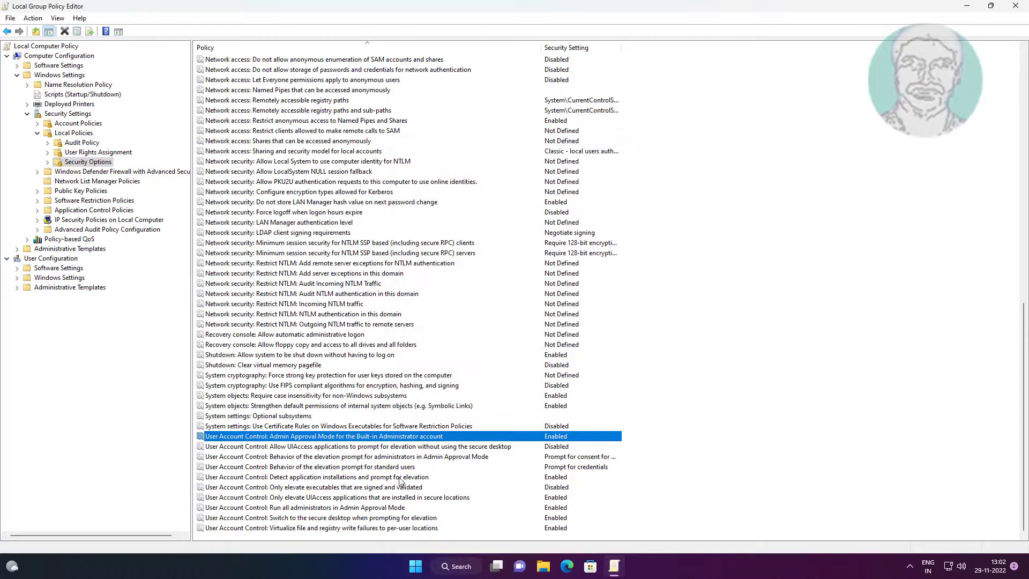
- Collapse the Security Settings and Windows Settings tree nodes and close the editor
click(27, 113)
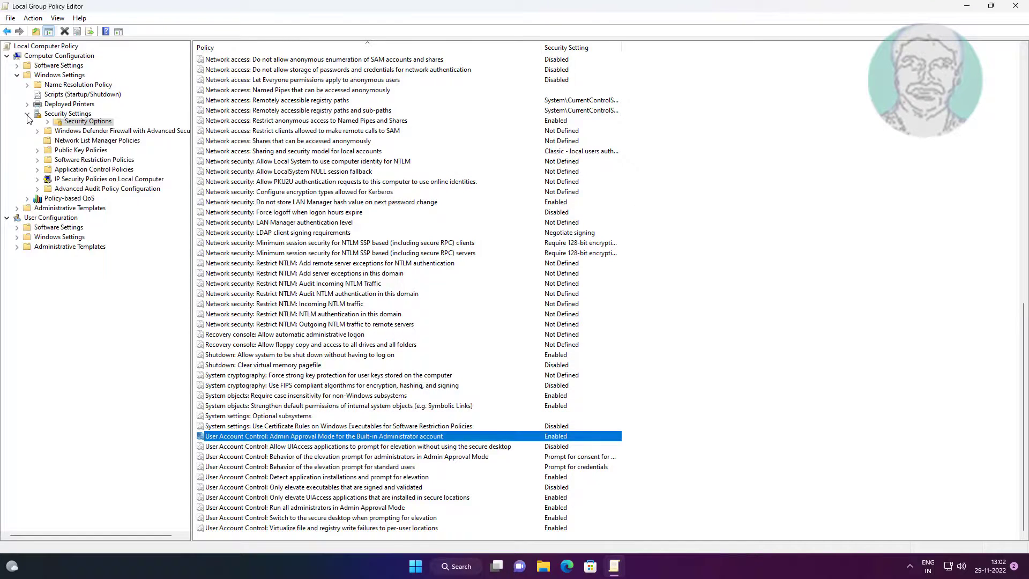
click(16, 75)
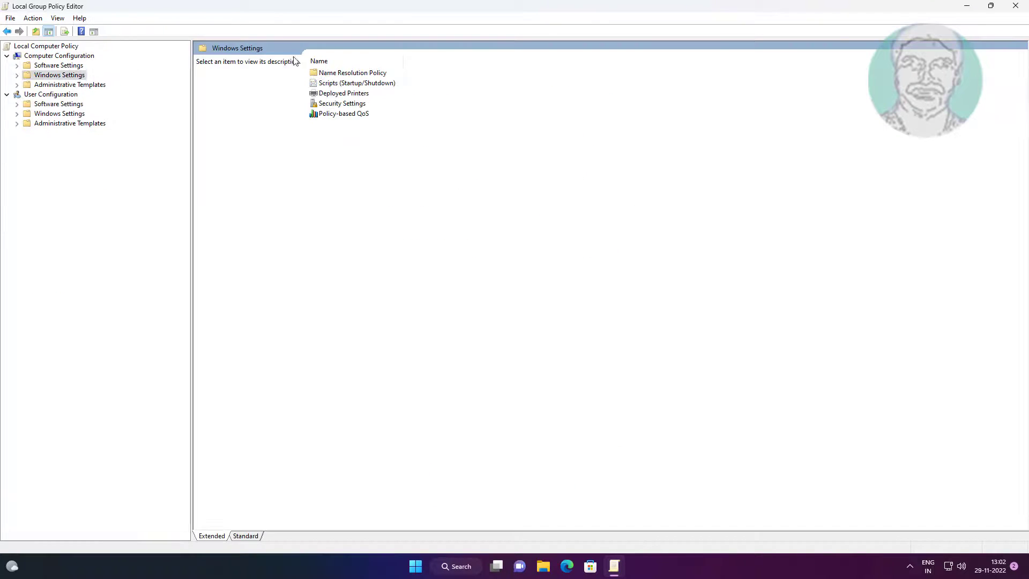
click(1016, 5)
- Bring up the Start menu's power options to restart the computer
click(427, 566)
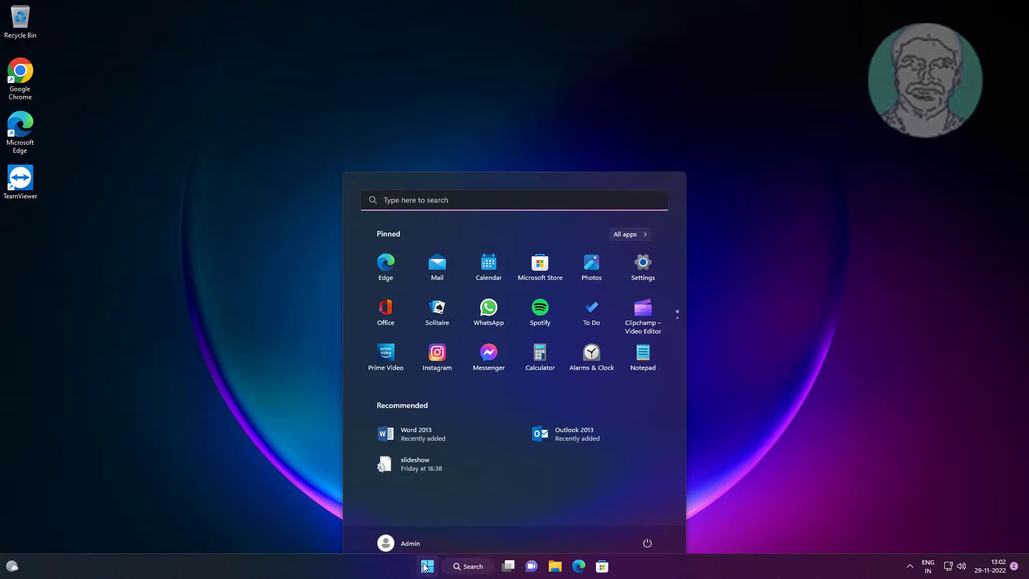
click(657, 522)
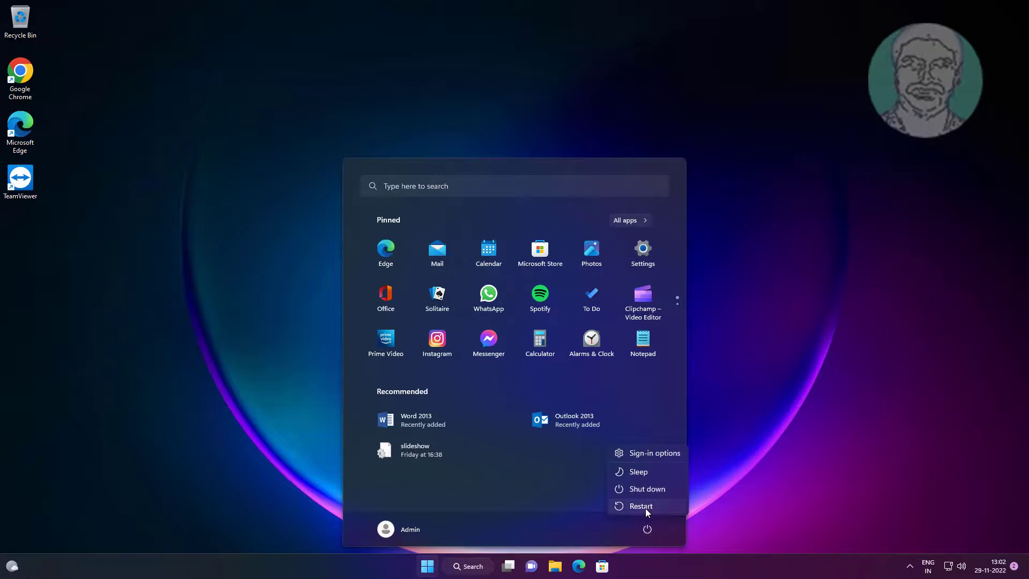